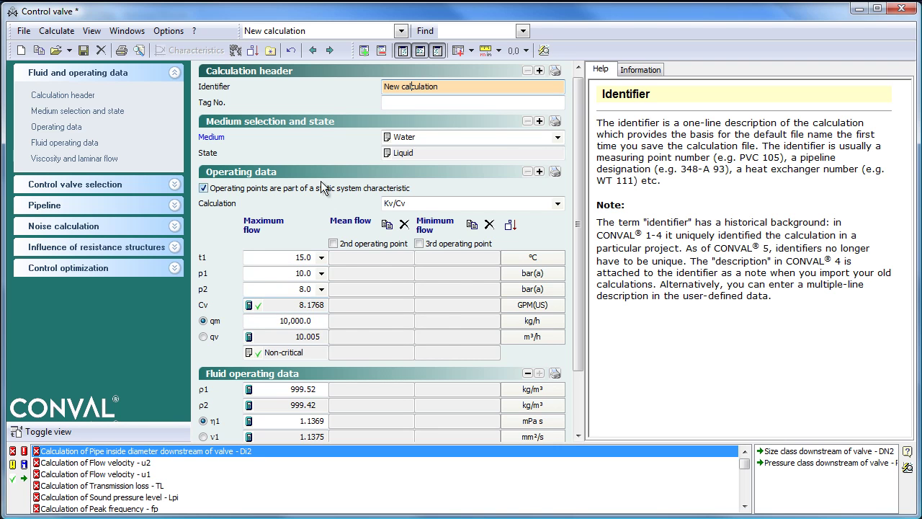
# Pick the ECKARDT V713 < 04.96 valve with Kvs 8, DN 25, equal-percentage characteristic.
pyautogui.click(330, 51)
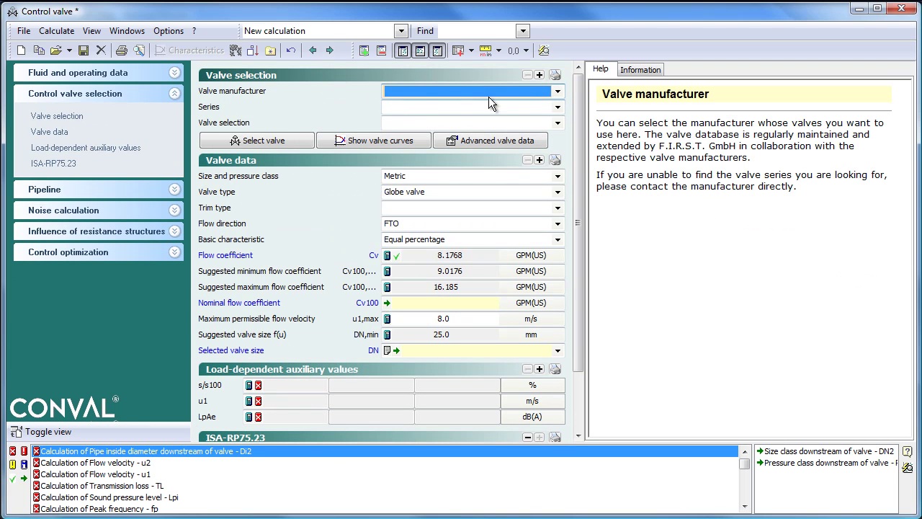
pyautogui.click(559, 94)
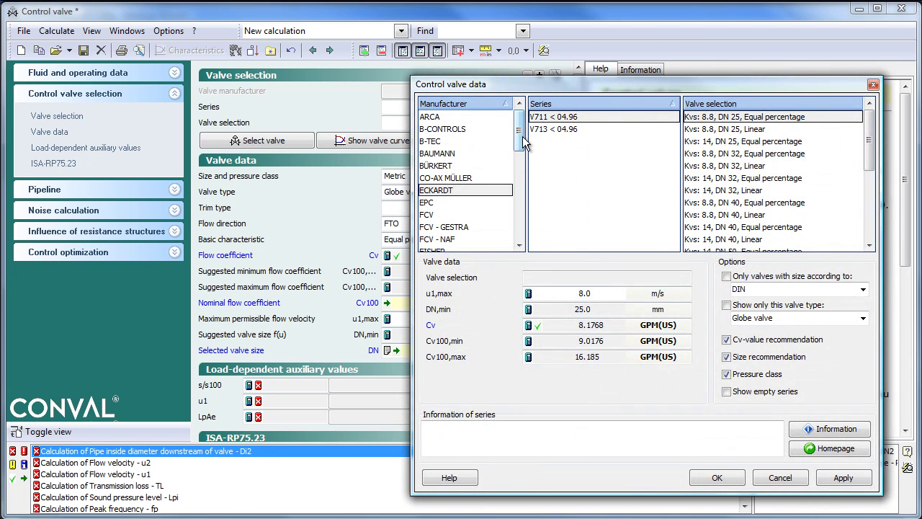
pyautogui.moveTo(524, 143)
pyautogui.mouseDown()
pyautogui.moveTo(518, 240)
pyautogui.moveTo(516, 165)
pyautogui.mouseUp()
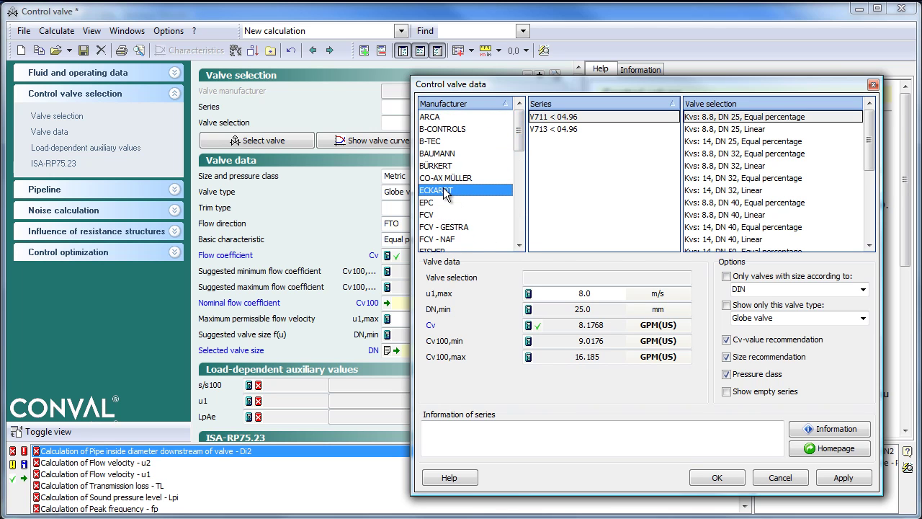
pyautogui.click(547, 131)
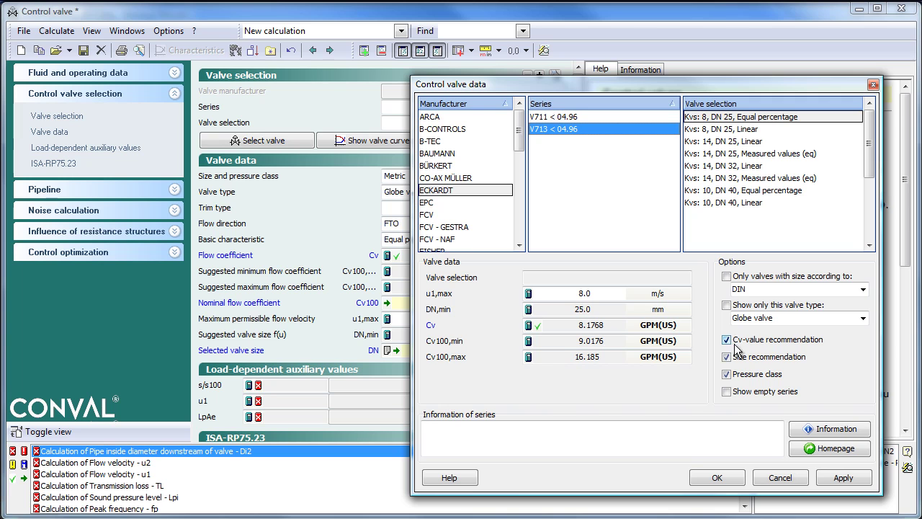
pyautogui.click(751, 119)
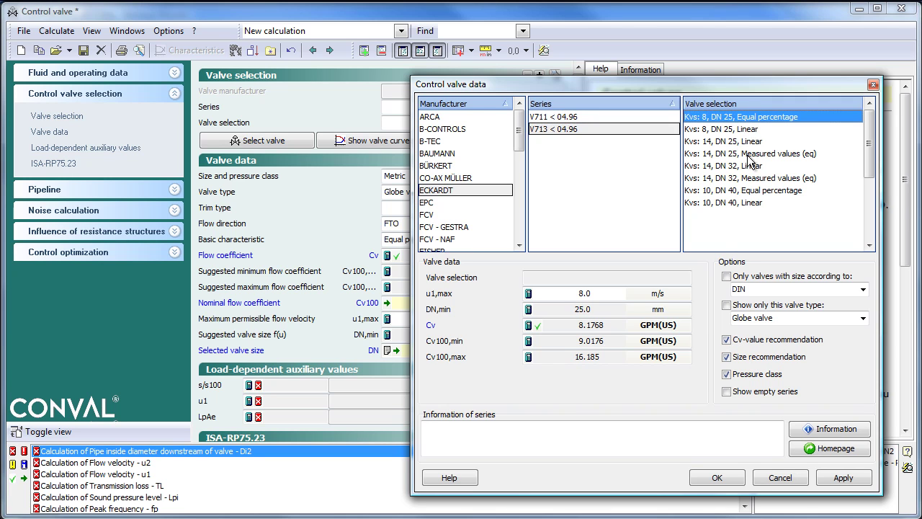
pyautogui.click(718, 480)
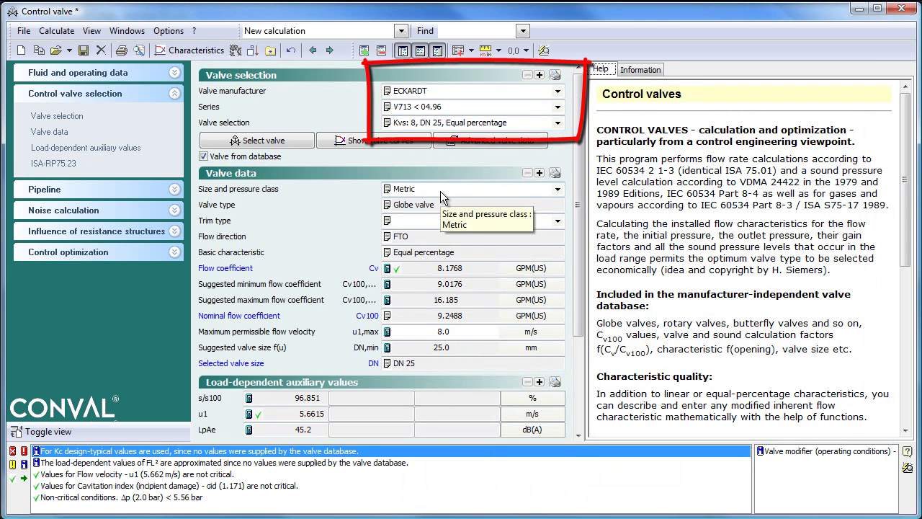
pyautogui.click(376, 141)
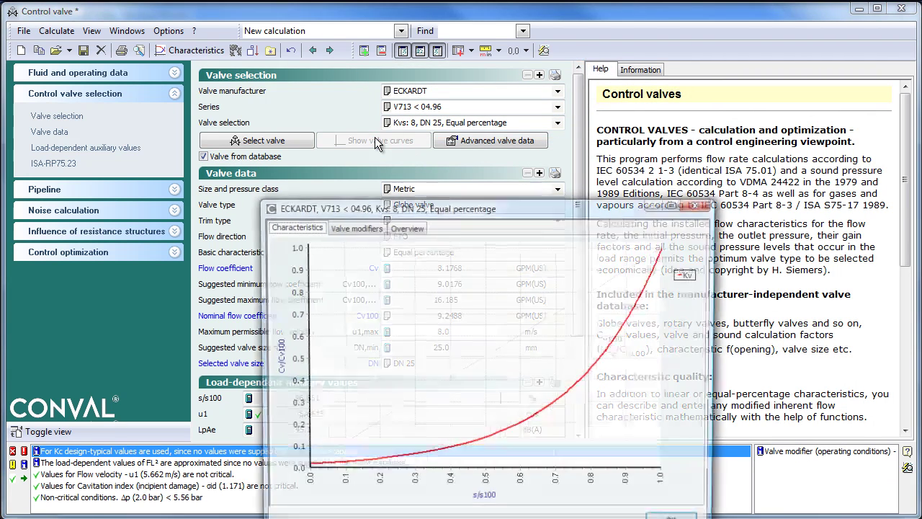
pyautogui.moveTo(430, 214); pyautogui.dragTo(400, 115)
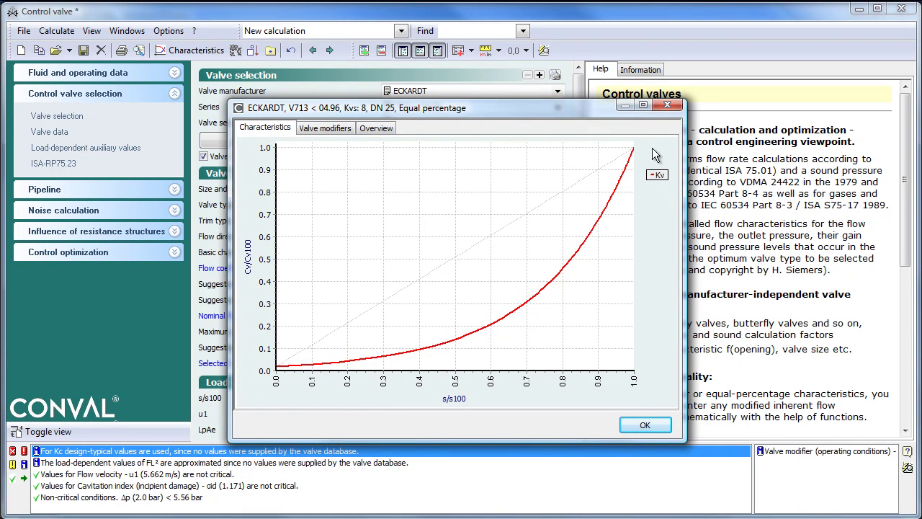
pyautogui.click(325, 129)
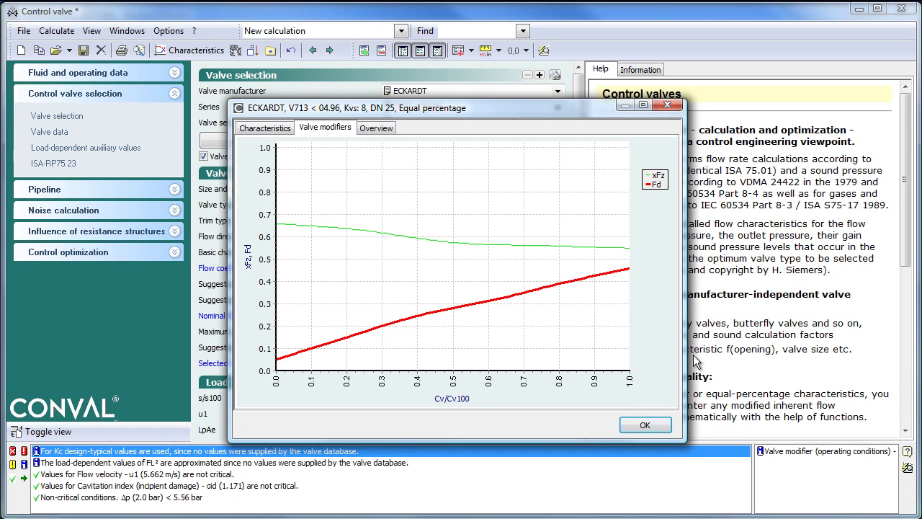
pyautogui.click(645, 425)
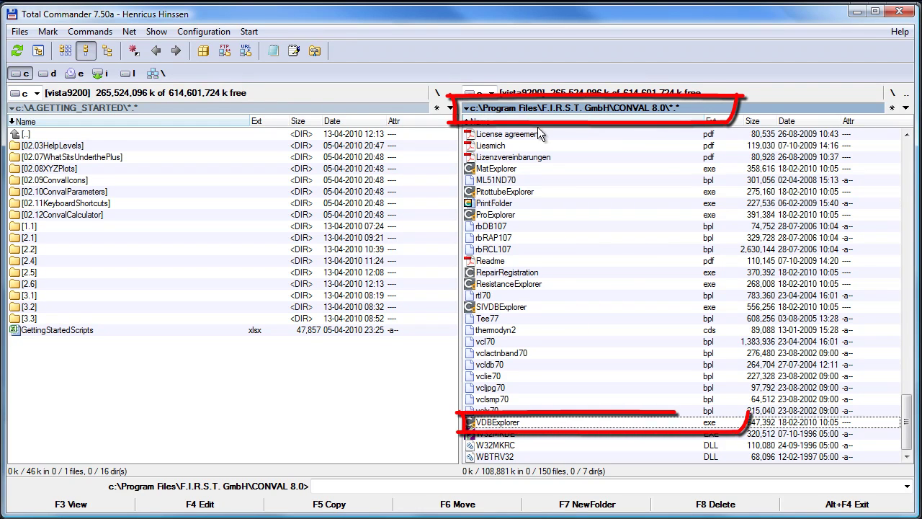
# Launch VDBExplorer.exe from the CONVAL 8.0 folder in Total Commander.
pyautogui.doubleClick(497, 424)
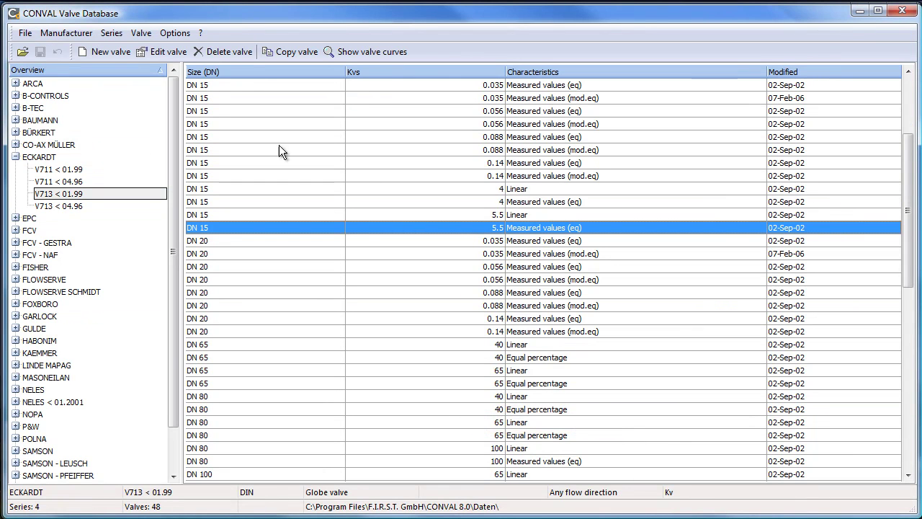
# Expand ECKARDT, list its 88 V713 < 04.96 valves and select the DN 25, Kvs 8 equal-percentage entry.
pyautogui.click(15, 157)
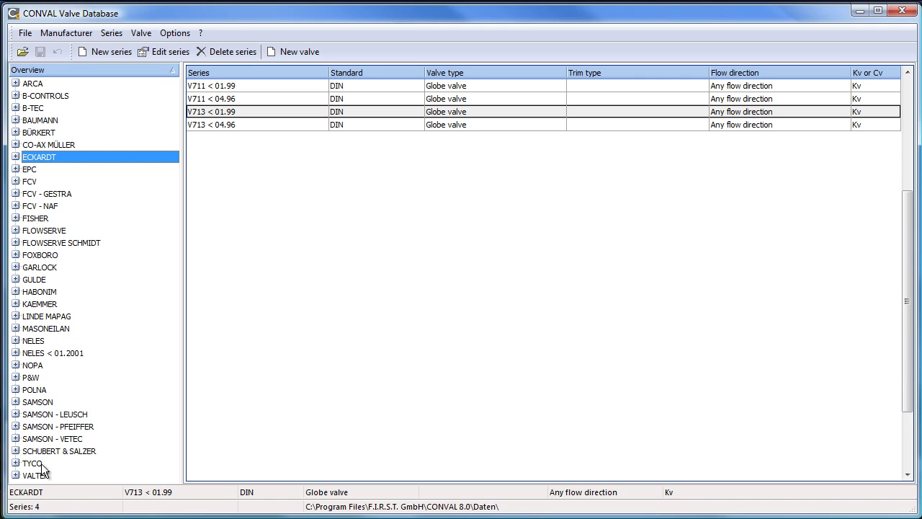
pyautogui.click(15, 157)
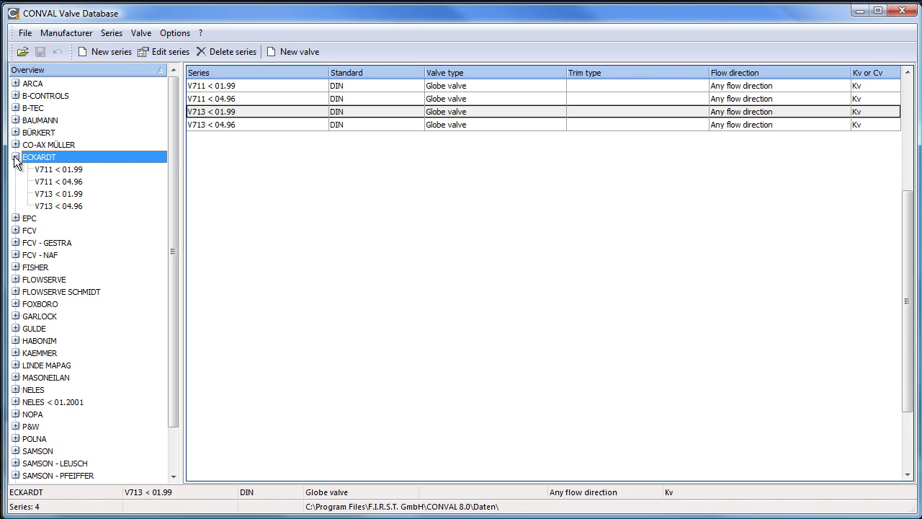
pyautogui.click(60, 205)
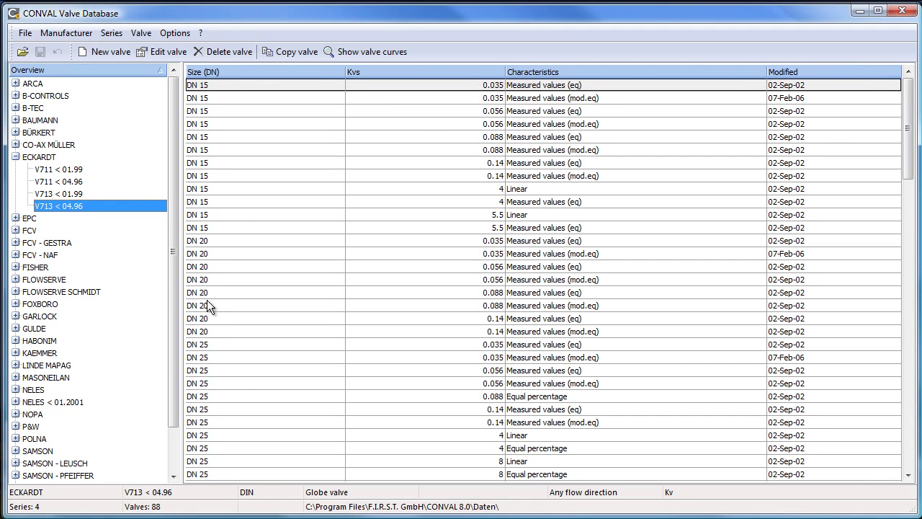
pyautogui.click(205, 409)
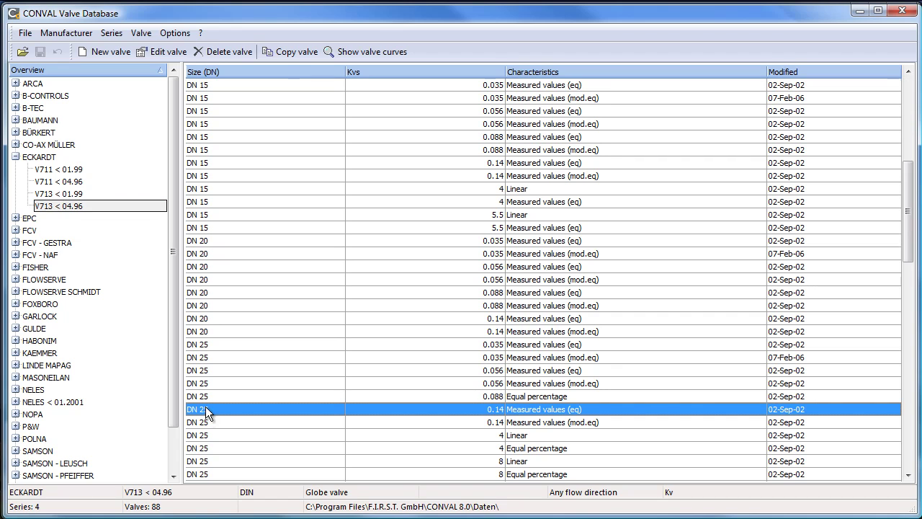
pyautogui.click(469, 474)
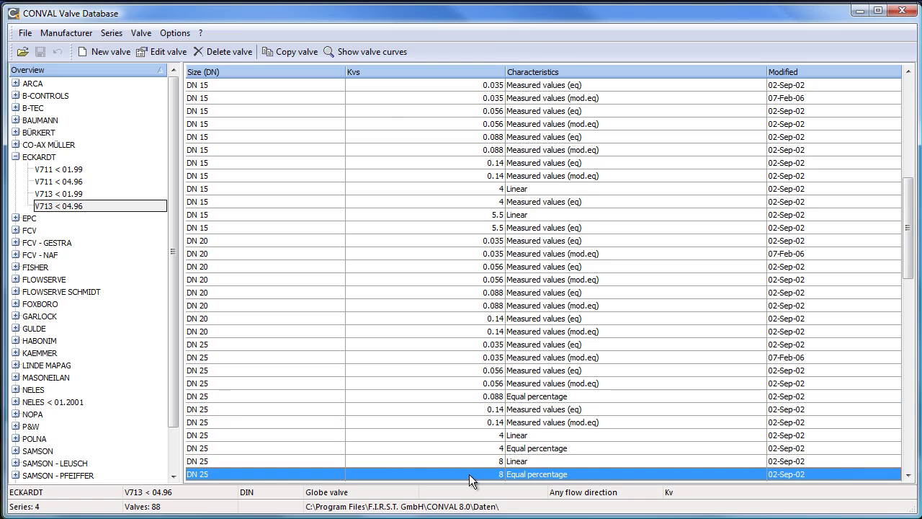
# Open the DN 25, Kvs 8 valve's data sheet and view its characteristic and xFz/Fd modifier curves.
pyautogui.doubleClick(469, 474)
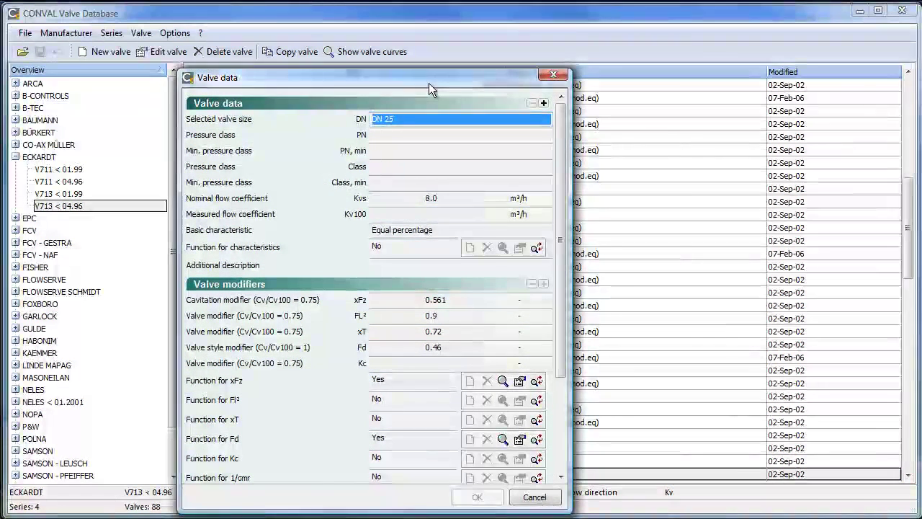
pyautogui.moveTo(429, 87); pyautogui.dragTo(429, 50)
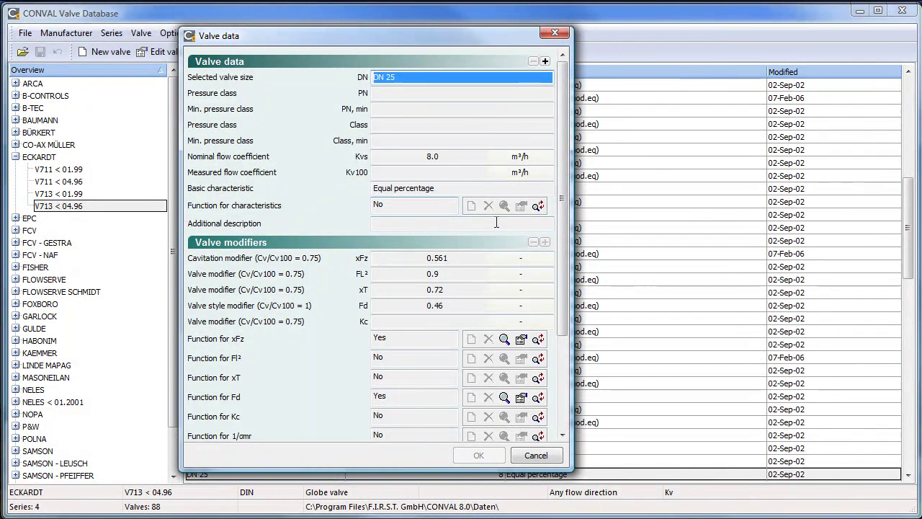
pyautogui.click(539, 207)
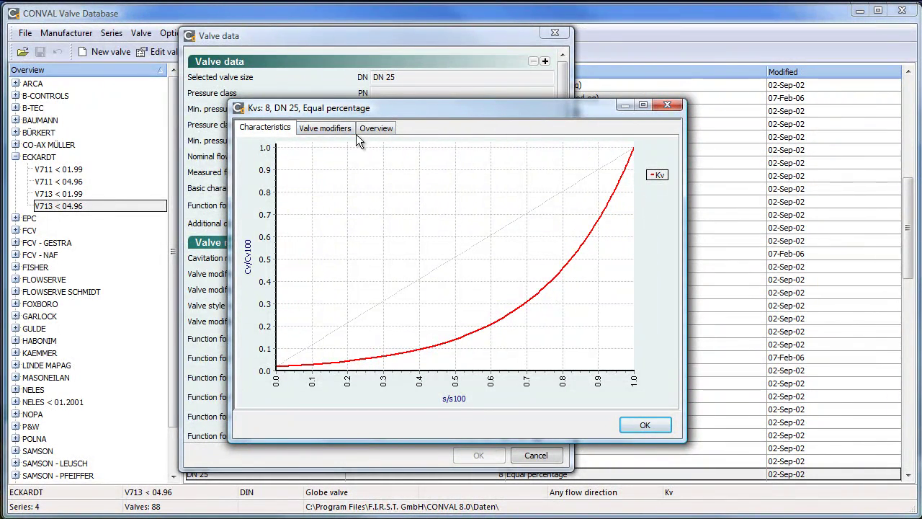
pyautogui.click(335, 126)
pyautogui.click(377, 127)
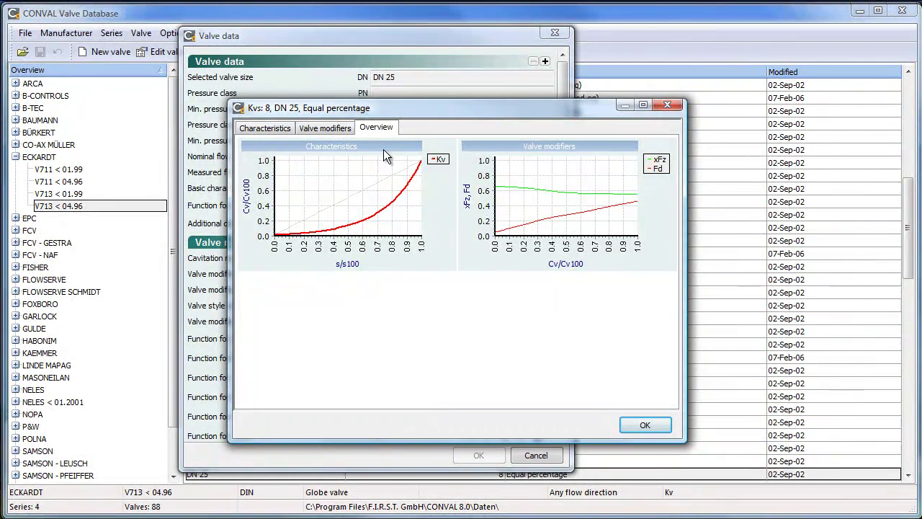
pyautogui.click(639, 428)
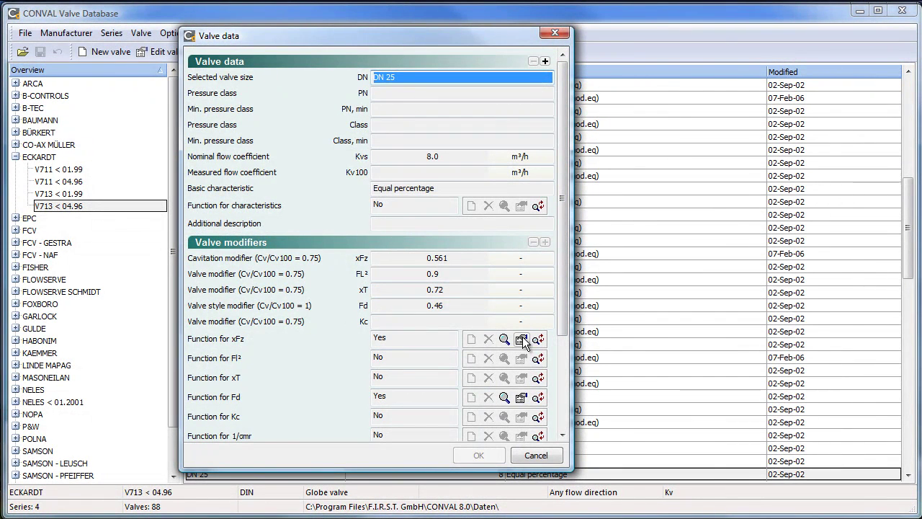
pyautogui.moveTo(504, 339)
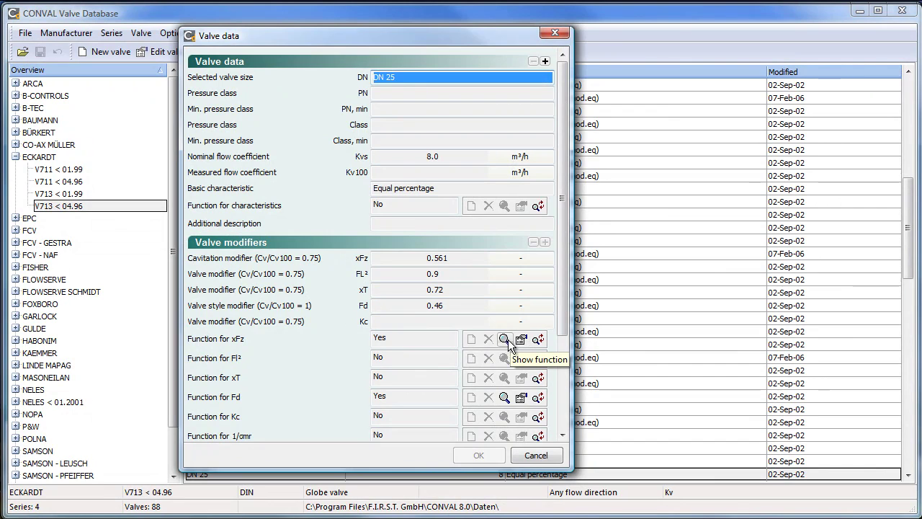
# Plot the valve's xFz cavitation modifier function, then close the chart.
pyautogui.click(503, 340)
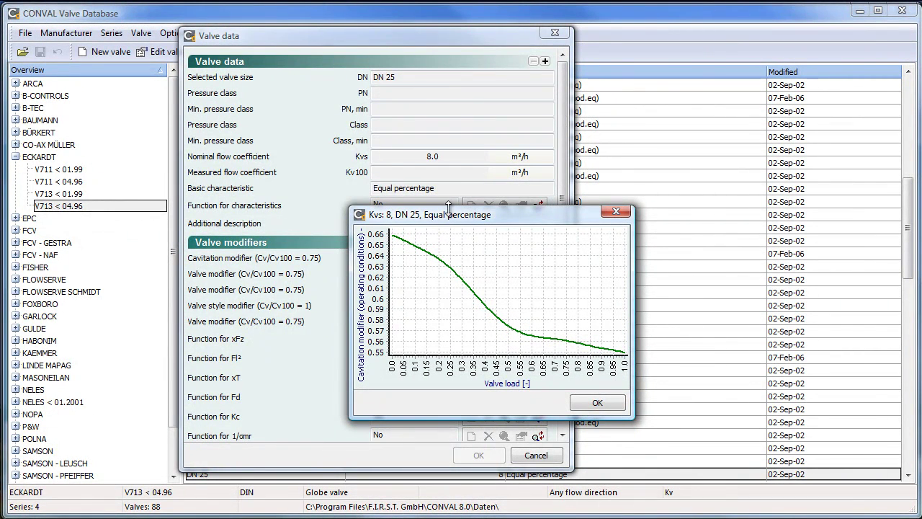
pyautogui.moveTo(466, 216); pyautogui.dragTo(466, 203)
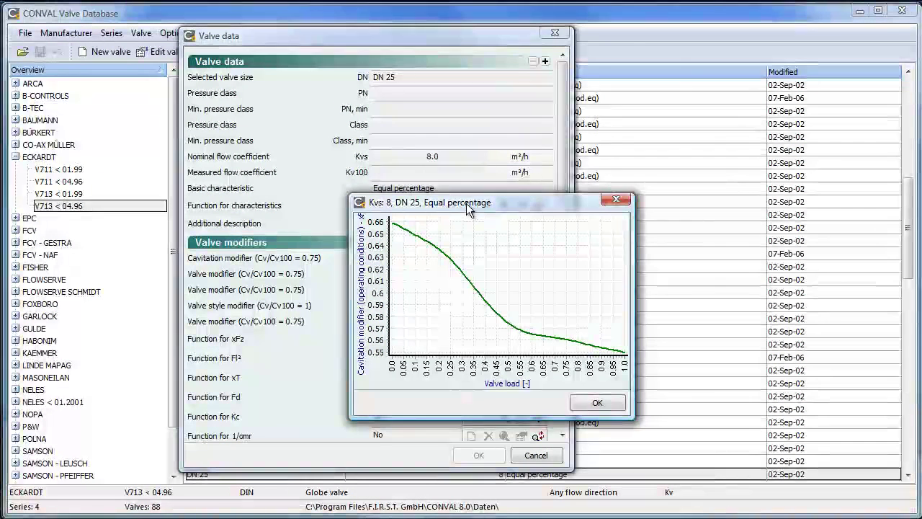
pyautogui.click(612, 199)
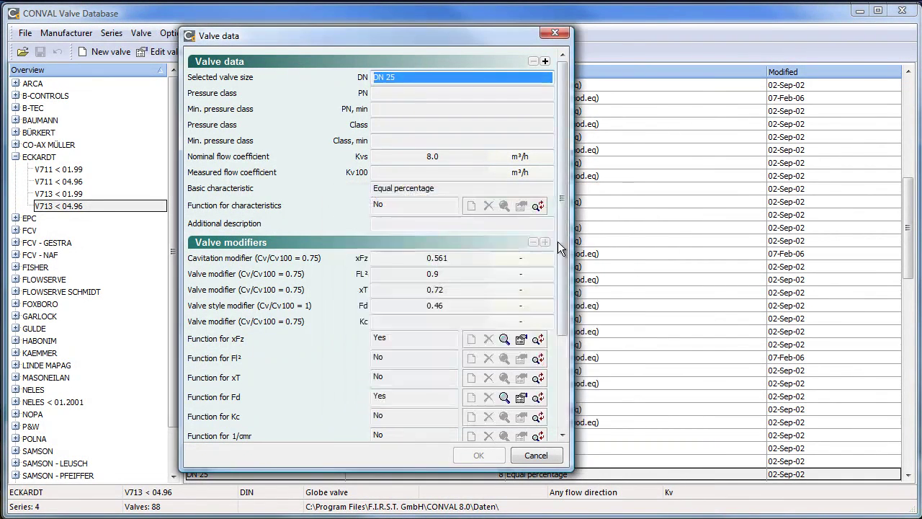
pyautogui.click(519, 341)
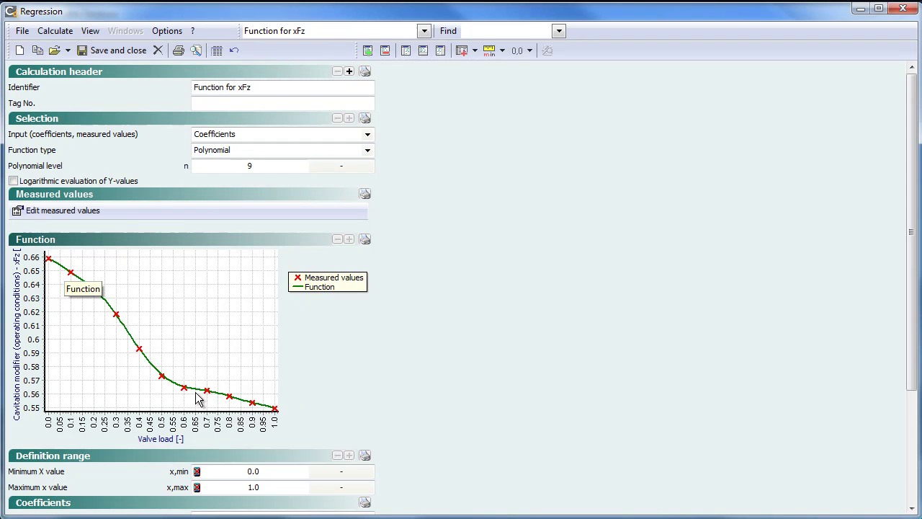
pyautogui.click(912, 507)
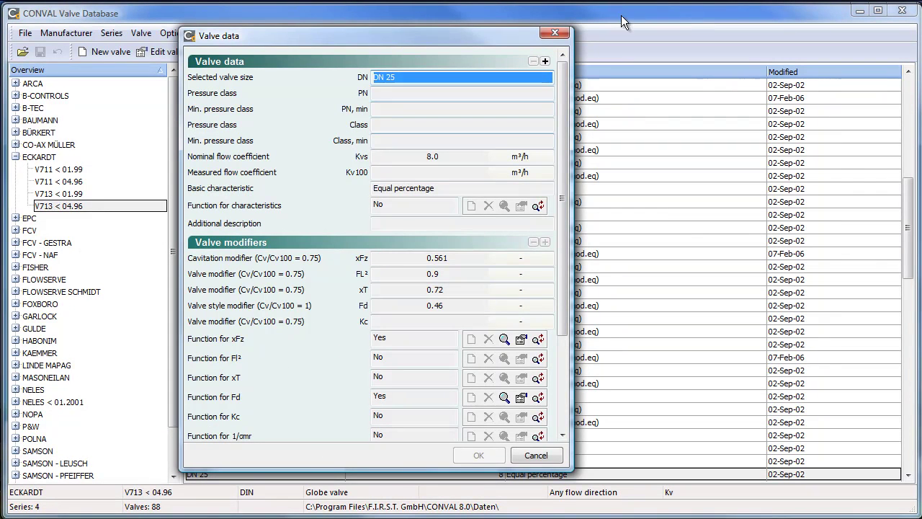
# Close the valve data sheet and show the Excel and data-exchange export options.
pyautogui.click(555, 33)
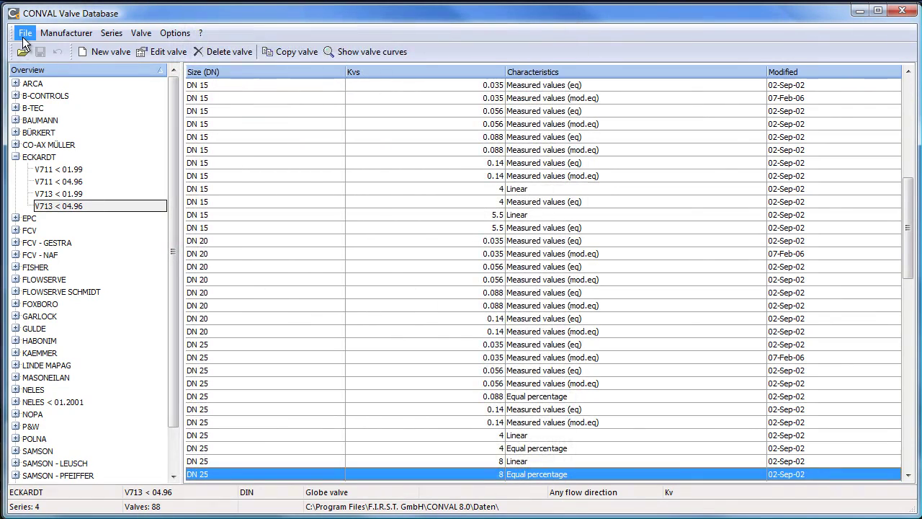
pyautogui.click(23, 37)
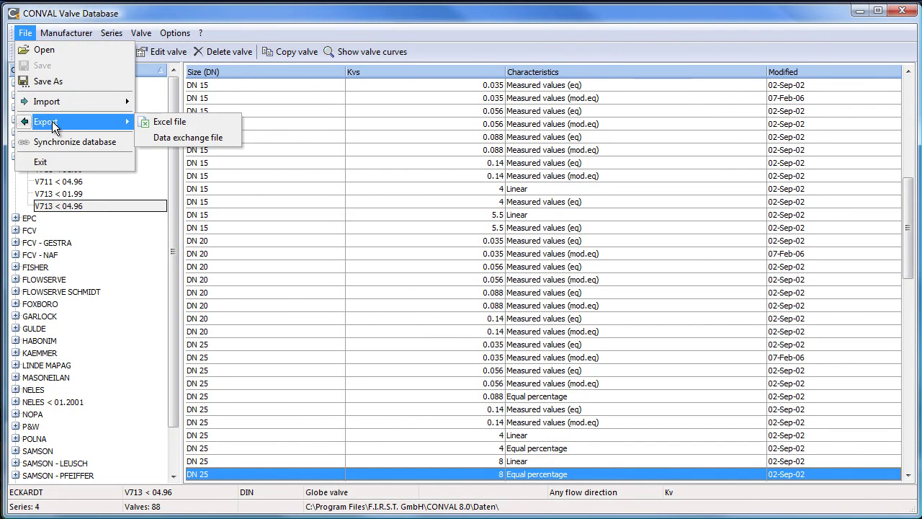